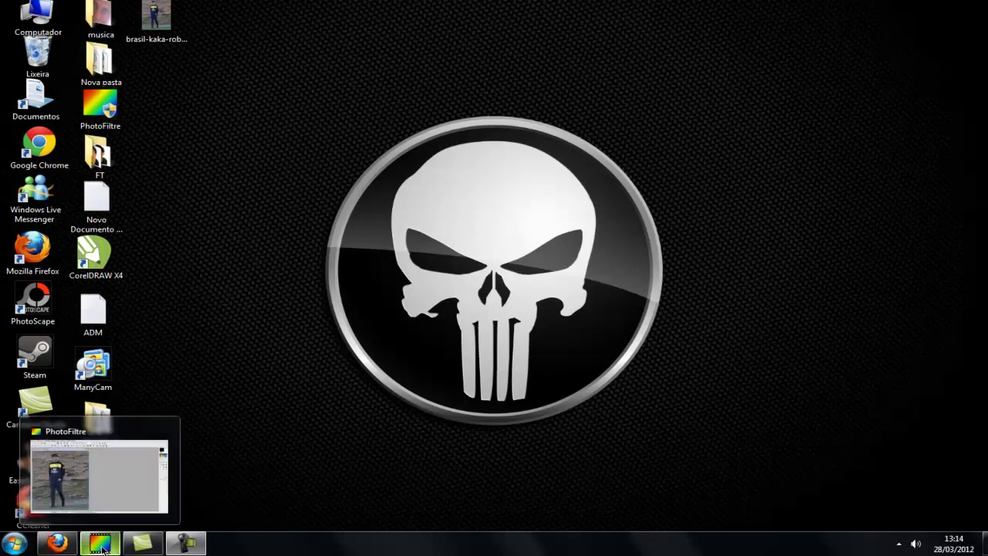
Step: Browse the YouTube channel, then bring up brasil-kaka-robinho-ap.jpg in PhotoFiltre, maximized
click(58, 542)
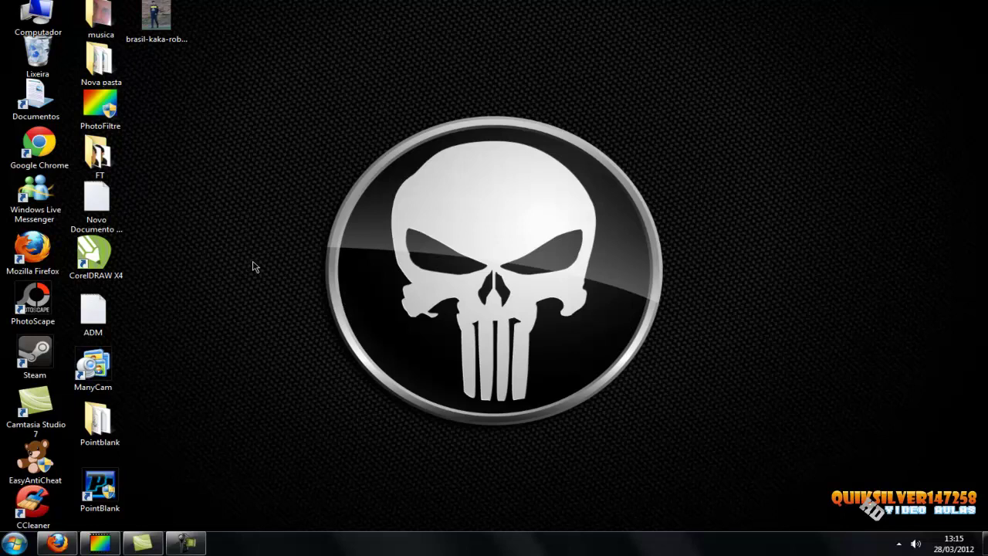
click(61, 544)
scroll(252, 247, down, 2)
scroll(509, 219, up, 2)
scroll(401, 270, down, 2)
scroll(402, 330, down, 2)
scroll(400, 329, down, 1)
scroll(430, 385, down, 3)
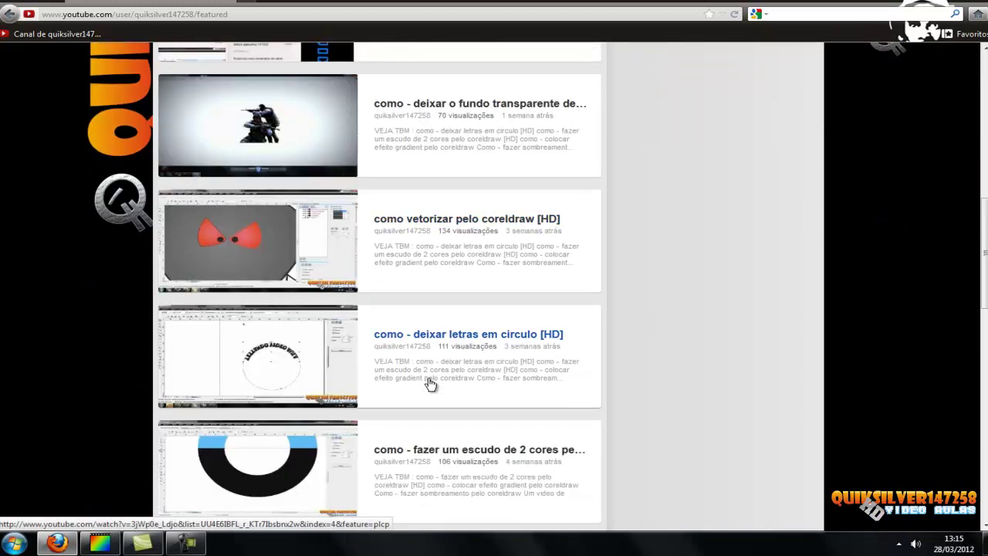
scroll(451, 394, up, 5)
scroll(450, 394, up, 3)
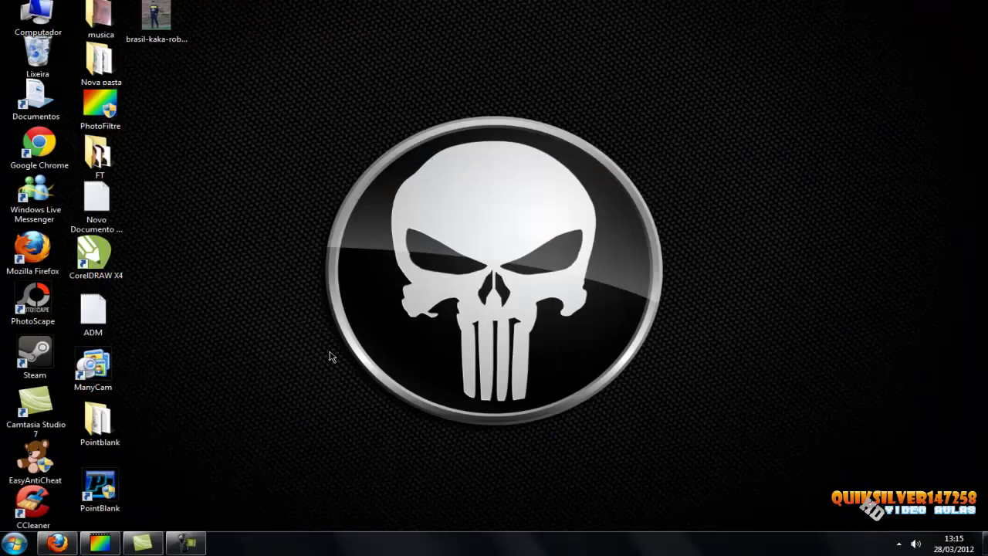
click(100, 543)
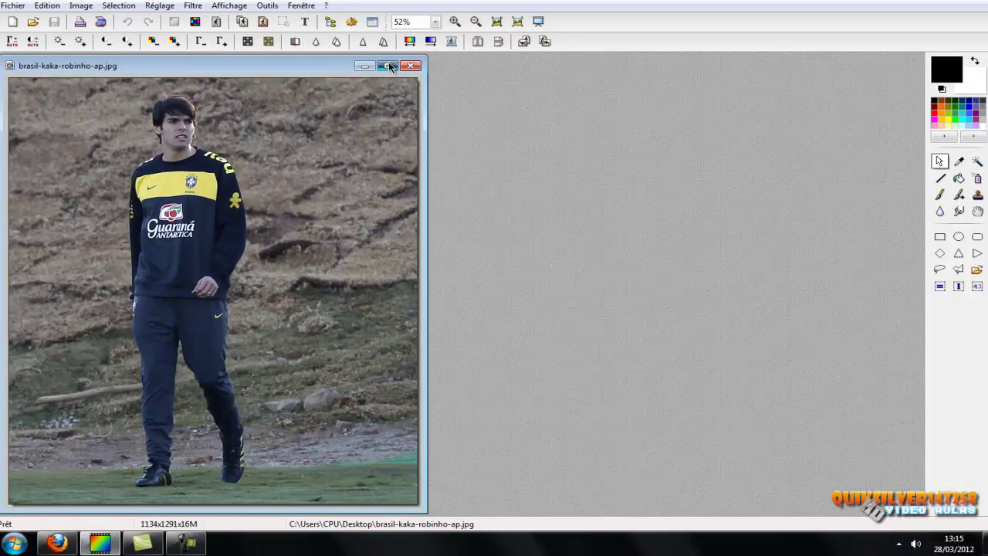
click(390, 67)
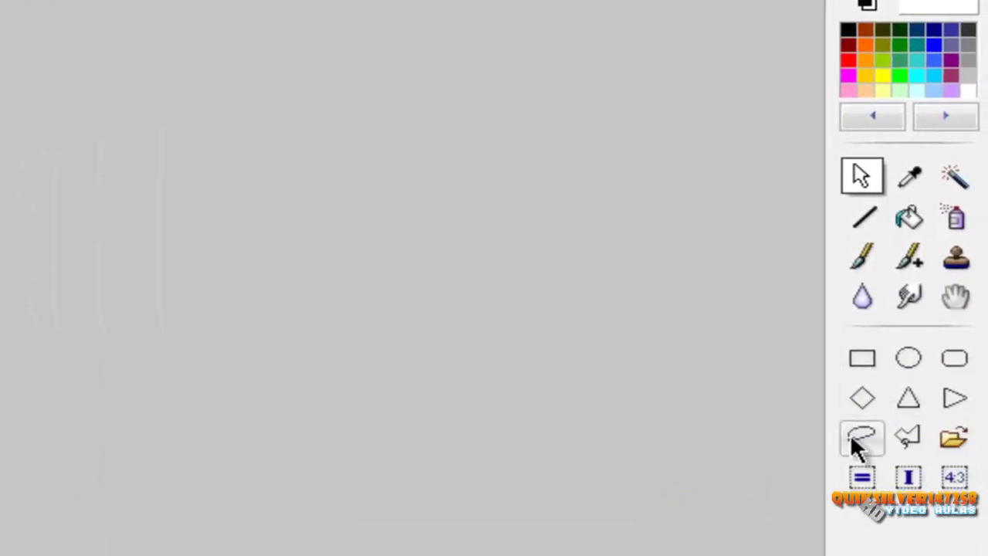
Step: Pick the Lasso tool, zoom in, and start the outline up the footballer's shoe
click(851, 438)
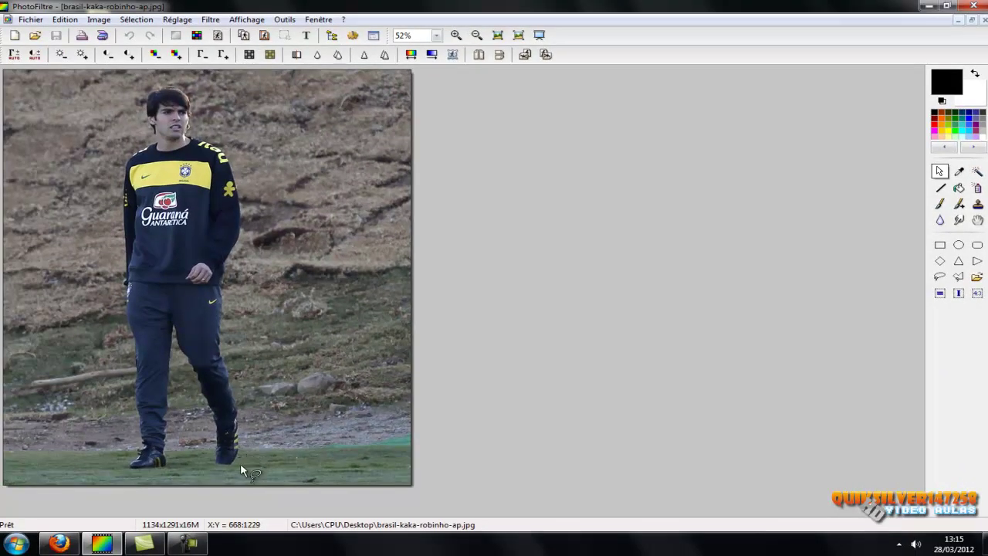
scroll(236, 464, up, 1)
scroll(293, 471, up, 1)
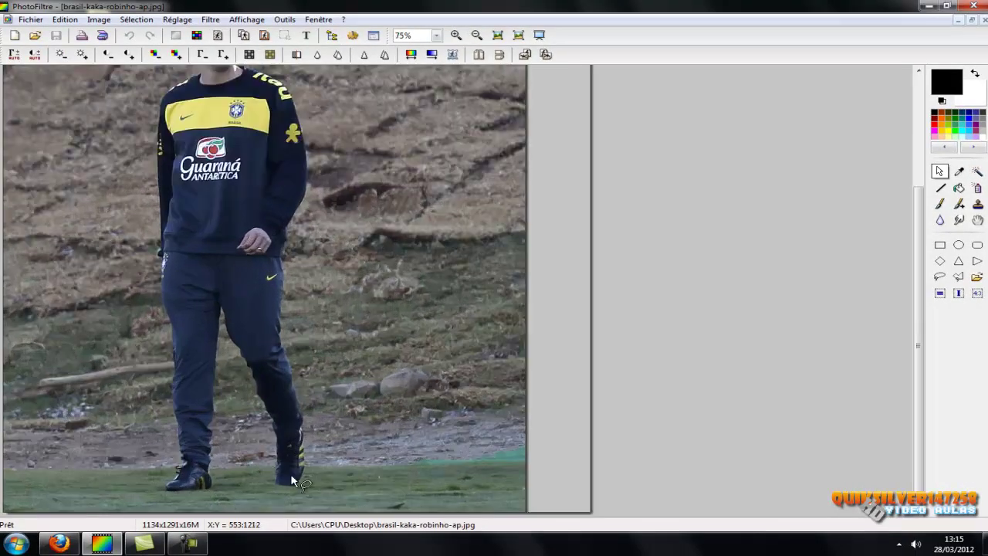
scroll(332, 481, down, 1)
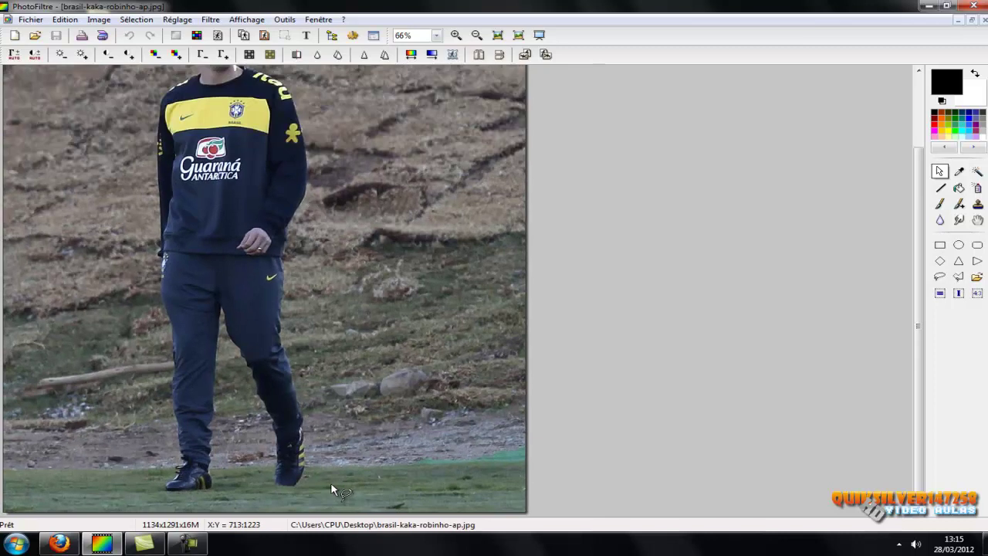
drag(293, 483, 302, 432)
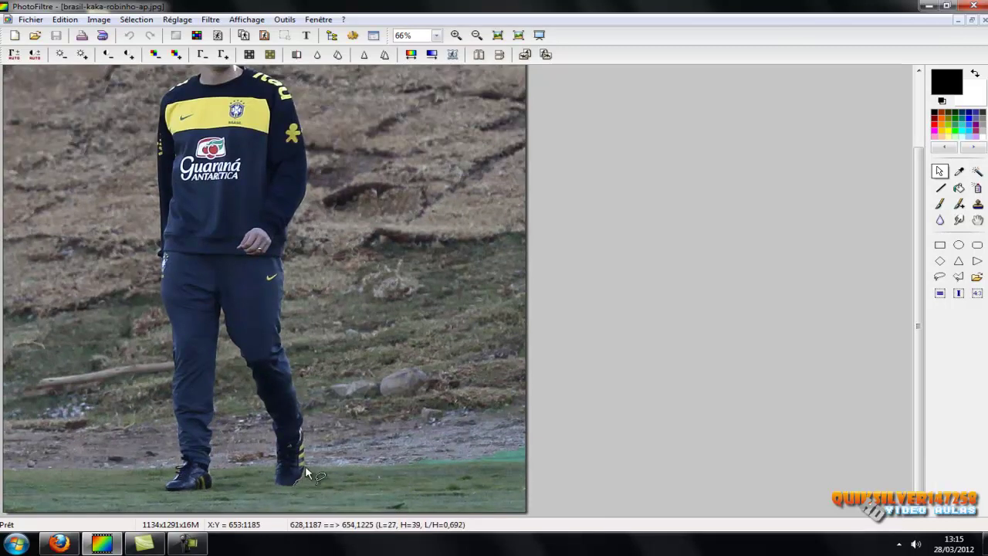
Step: Continue the lasso outline up the leg, arm and shoulder, then over the head
scroll(303, 434, down, 1)
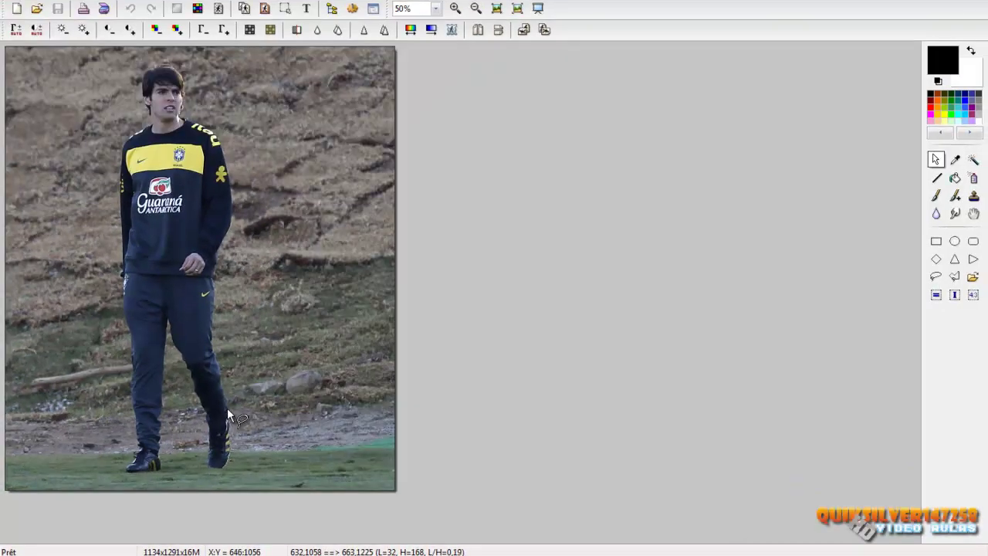
drag(223, 396, 211, 345)
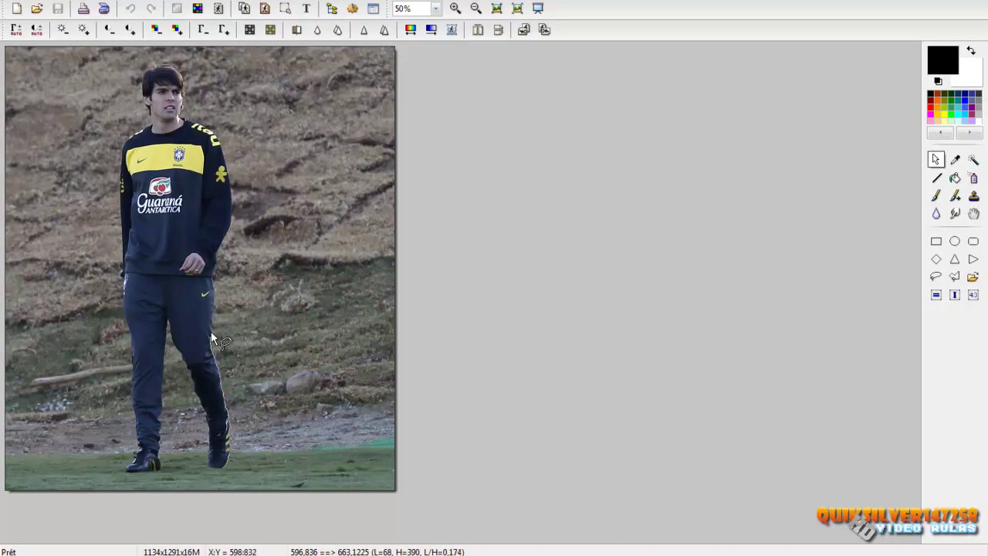
drag(213, 266, 231, 192)
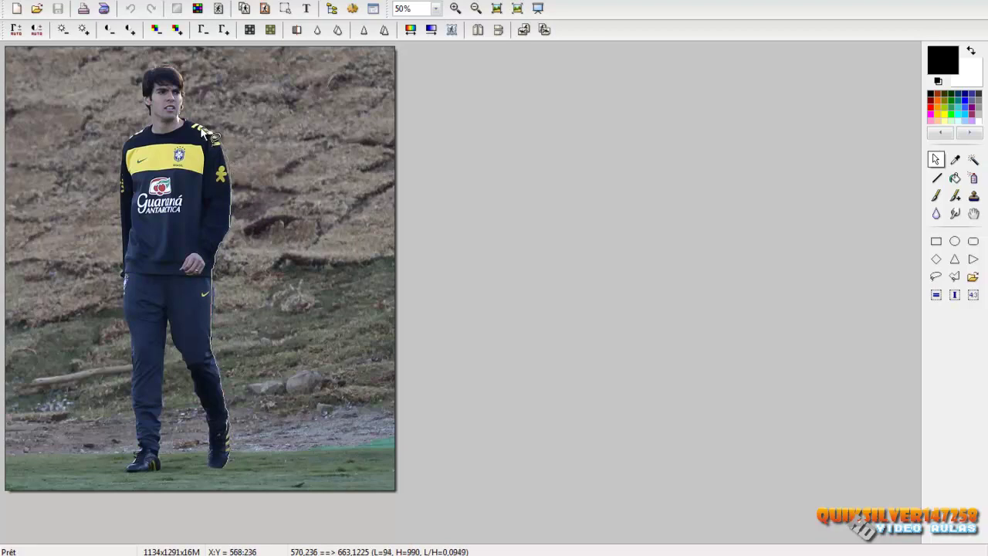
drag(193, 117, 178, 117)
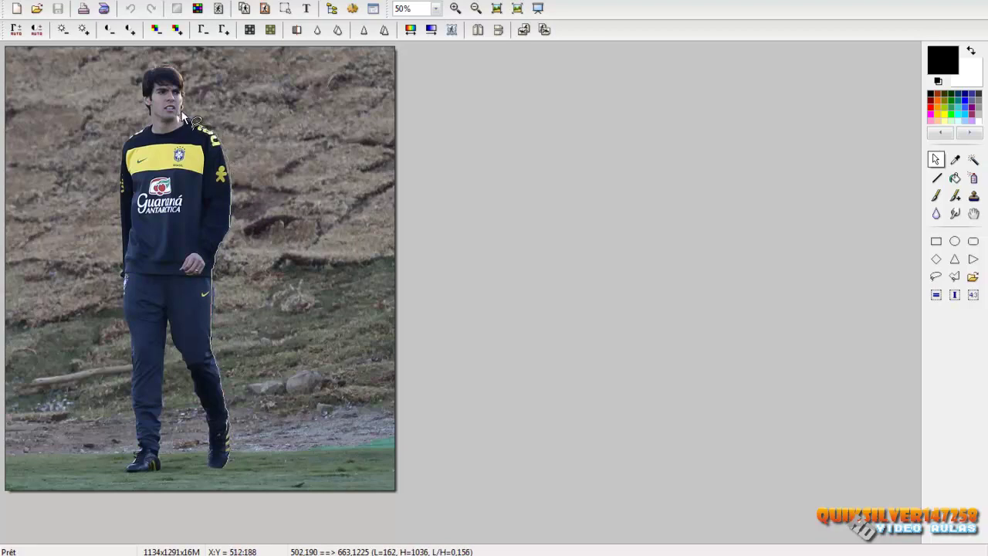
drag(180, 73, 156, 64)
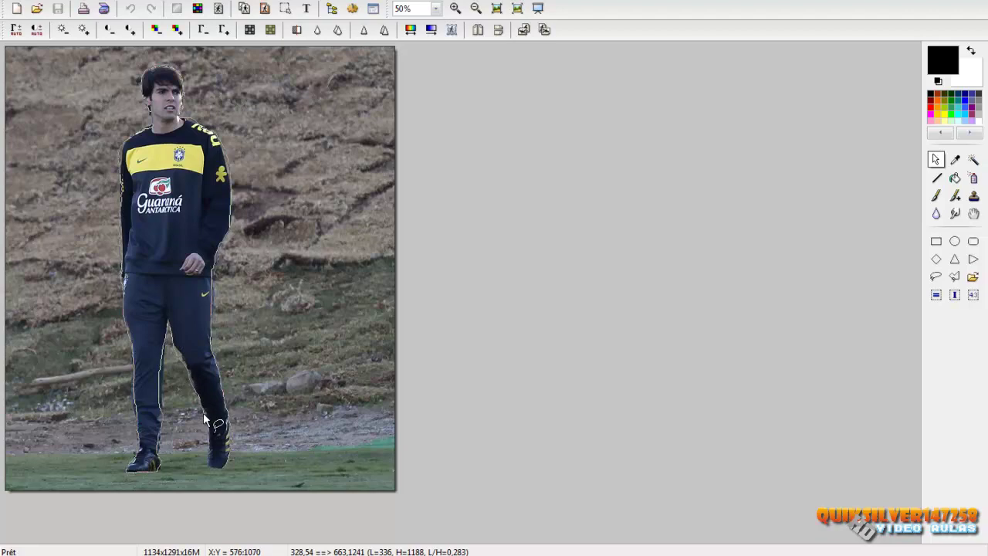
Step: Close the lasso around the footballer's boots and zoom out to 50% to check it
drag(226, 461, 229, 457)
scroll(227, 456, down, 1)
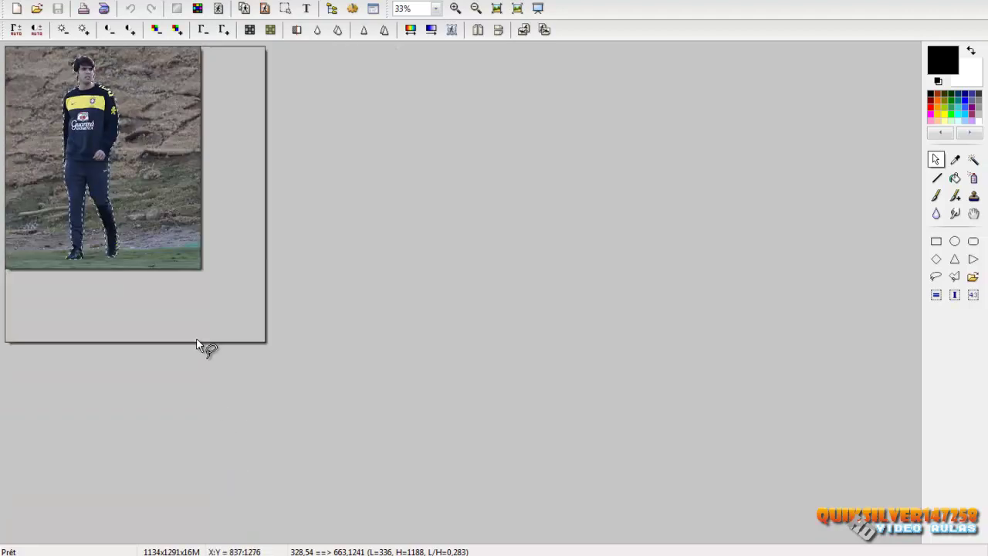
scroll(197, 344, up, 1)
scroll(163, 324, up, 2)
scroll(239, 440, up, 2)
scroll(337, 486, up, 1)
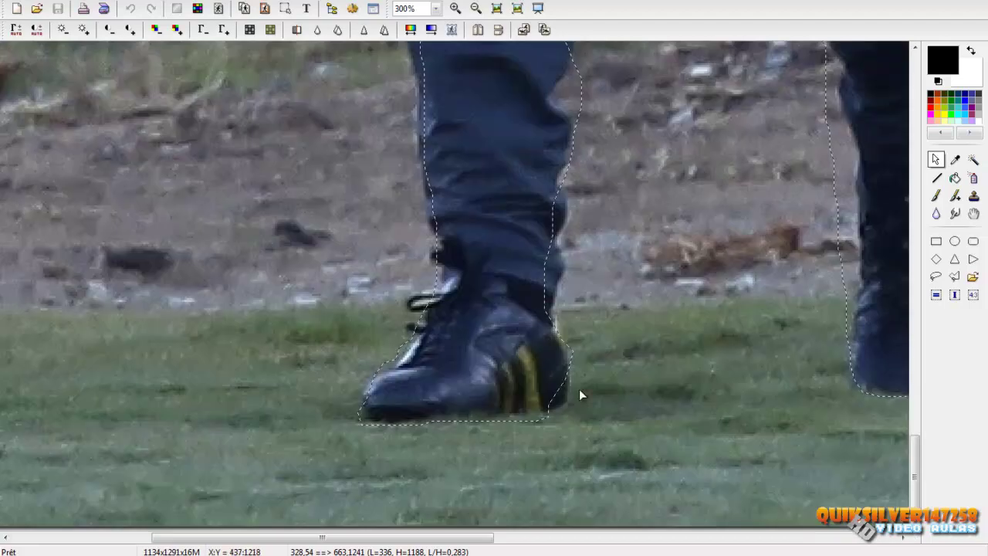
scroll(579, 389, down, 3)
scroll(431, 452, up, 2)
scroll(390, 414, up, 1)
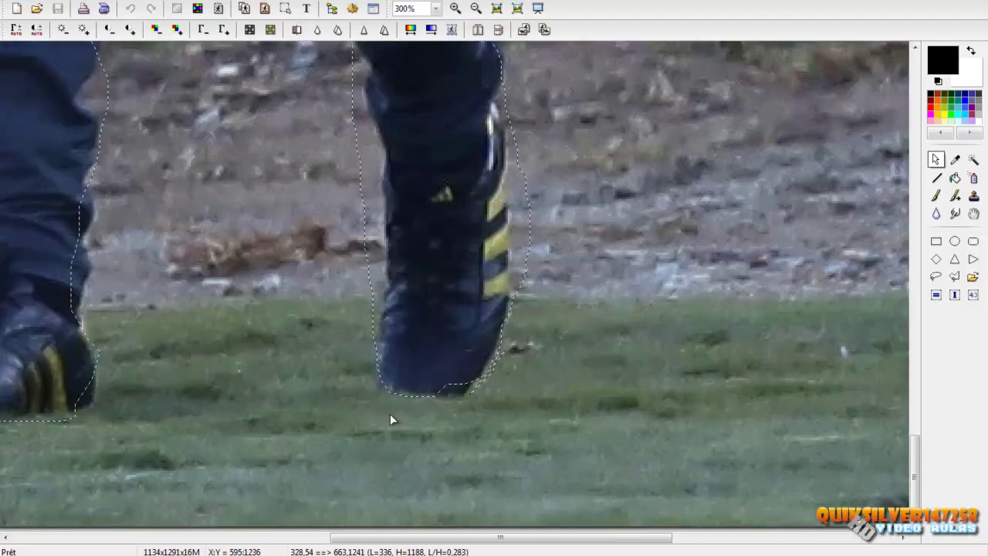
scroll(473, 383, down, 3)
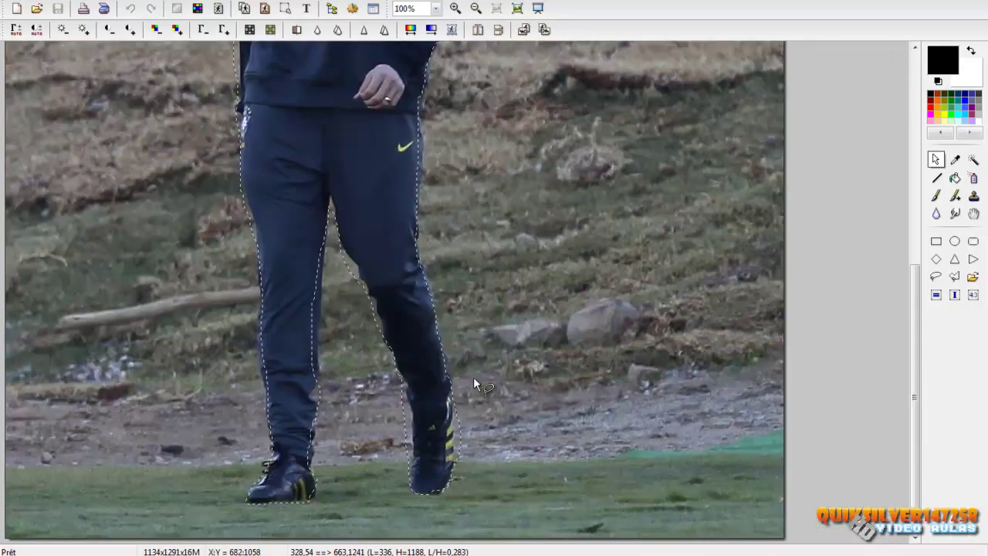
scroll(470, 374, down, 1)
scroll(466, 375, down, 1)
scroll(347, 309, down, 1)
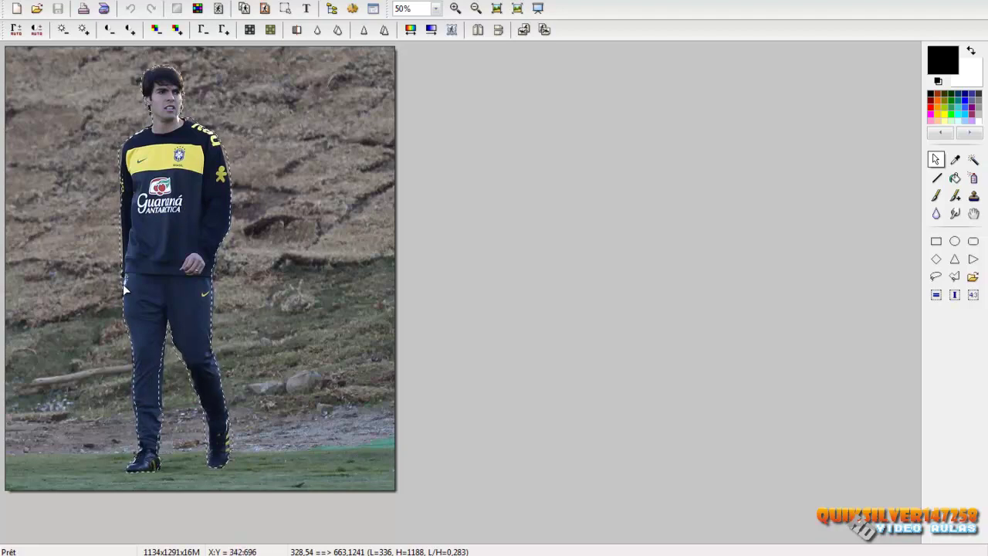
Step: Invert the selection with Inverser la sélection from the right-click menu
right_click(176, 192)
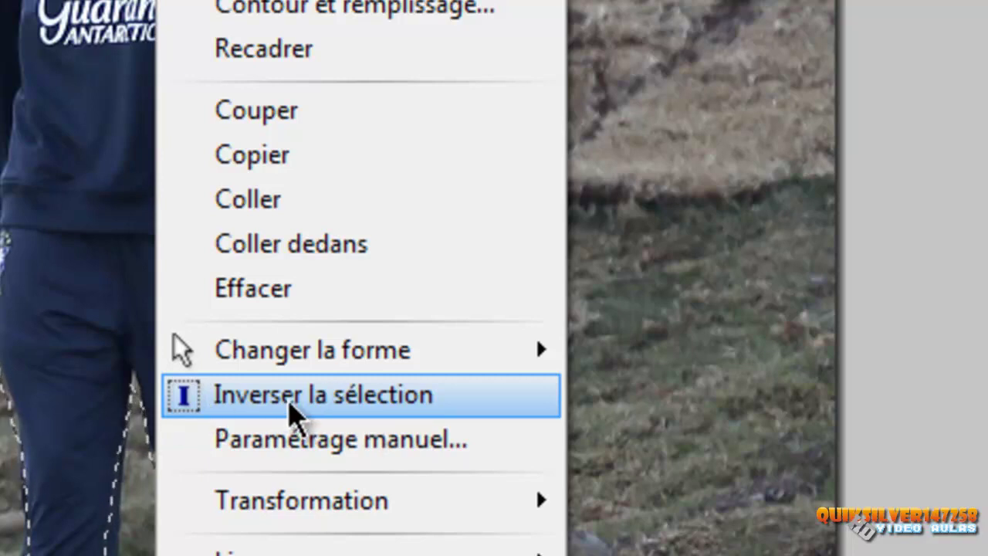
click(293, 412)
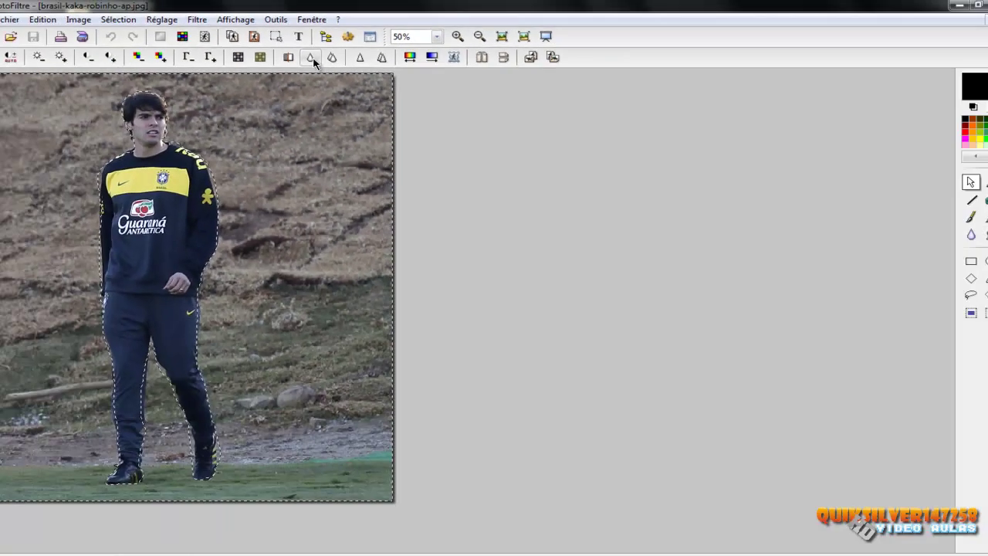
Step: Apply the Adoucir (soften) filter six times to the selected background
click(312, 58)
click(311, 58)
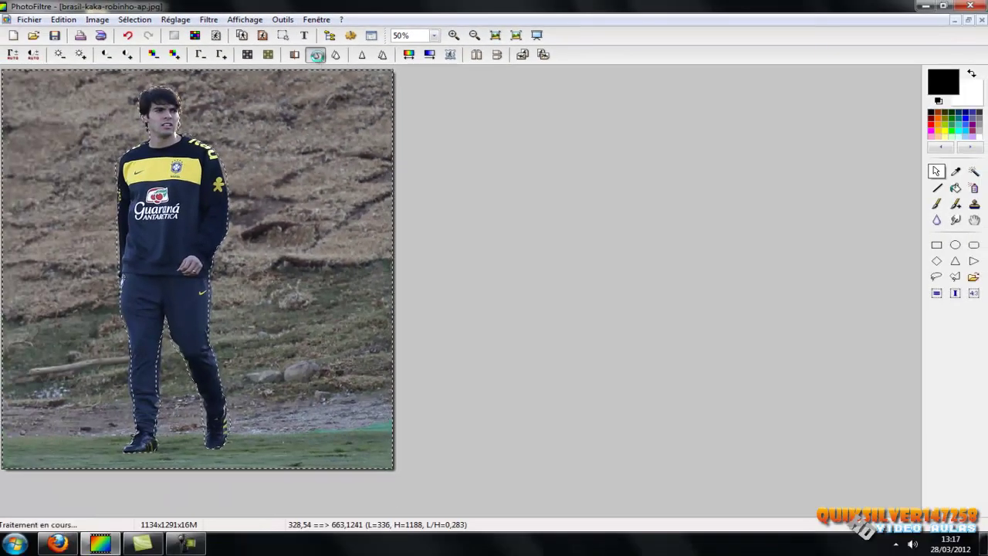
click(316, 56)
click(316, 55)
click(317, 55)
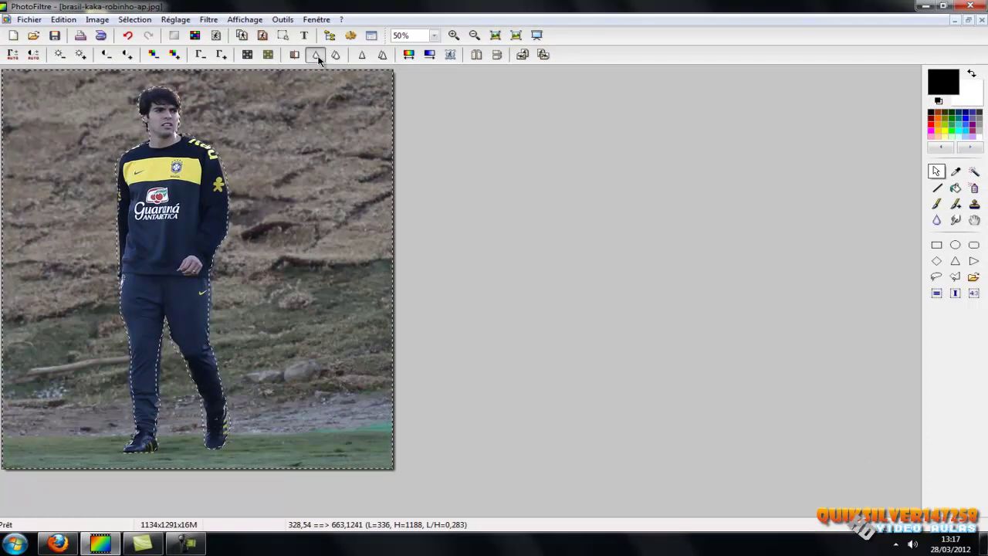
click(316, 56)
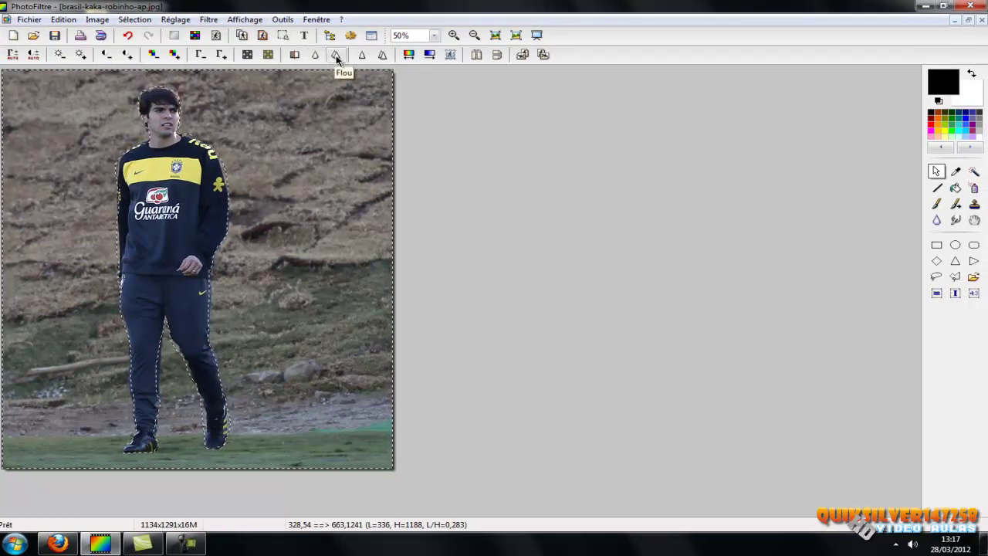
Step: Apply the Flou (blur) filter five times, then clear the selection
click(336, 55)
click(336, 55)
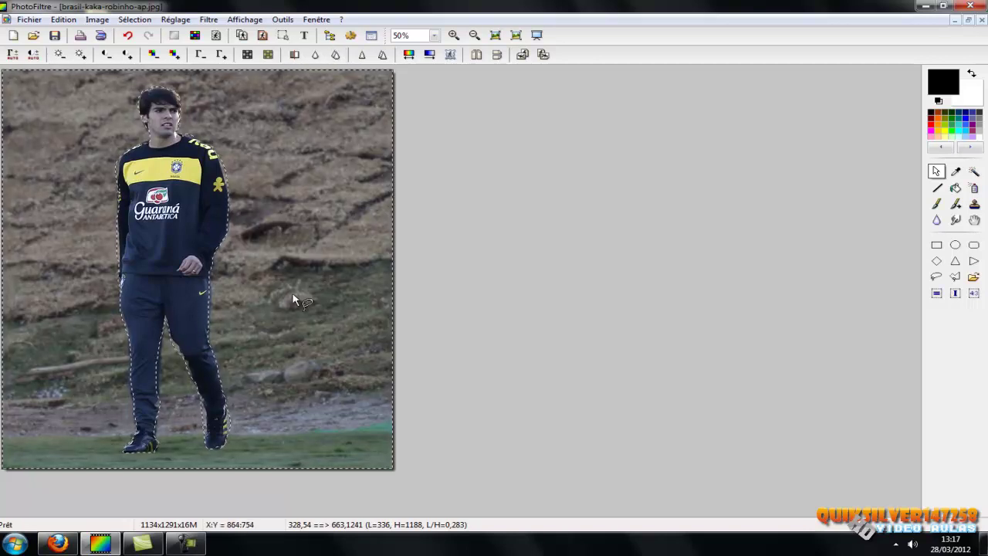
click(336, 54)
click(336, 55)
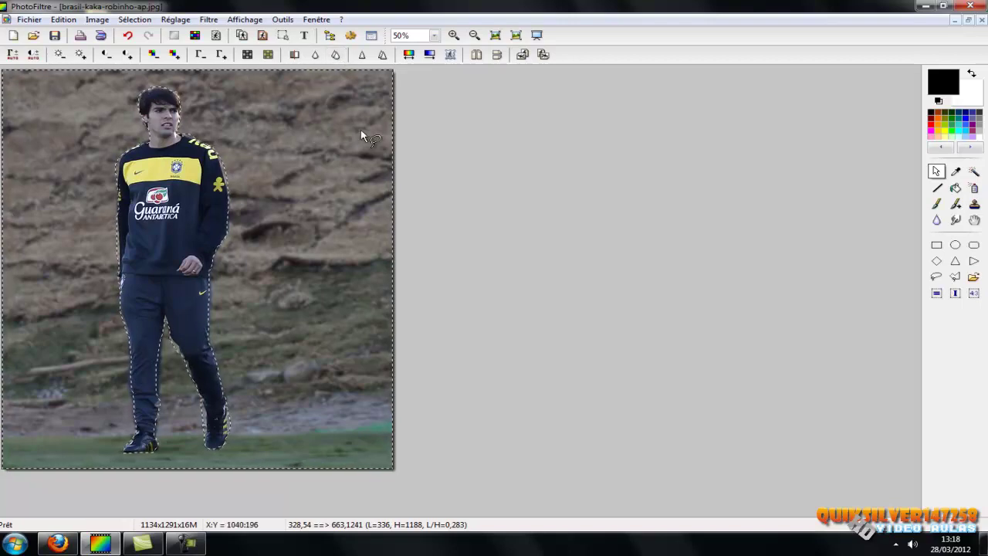
click(336, 55)
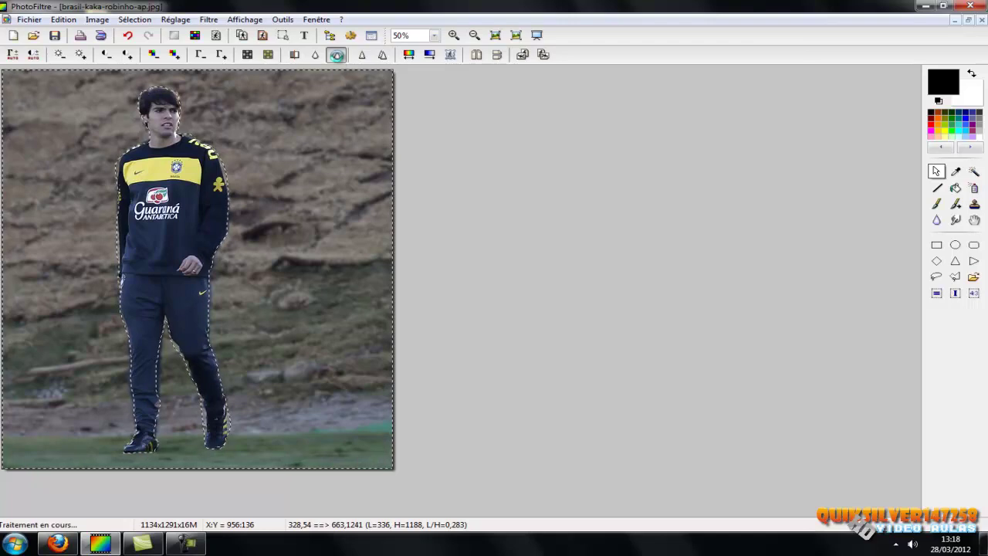
click(438, 187)
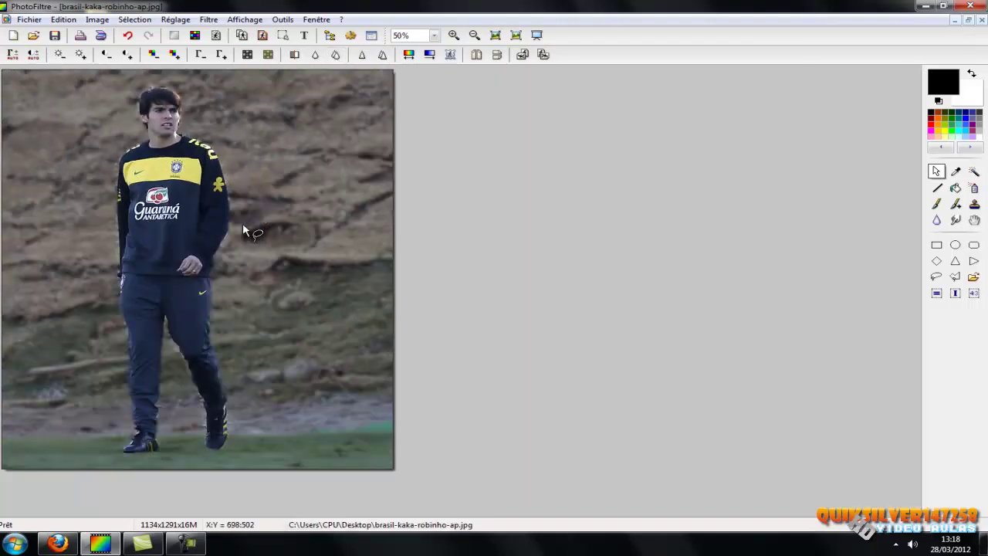
scroll(206, 314, up, 2)
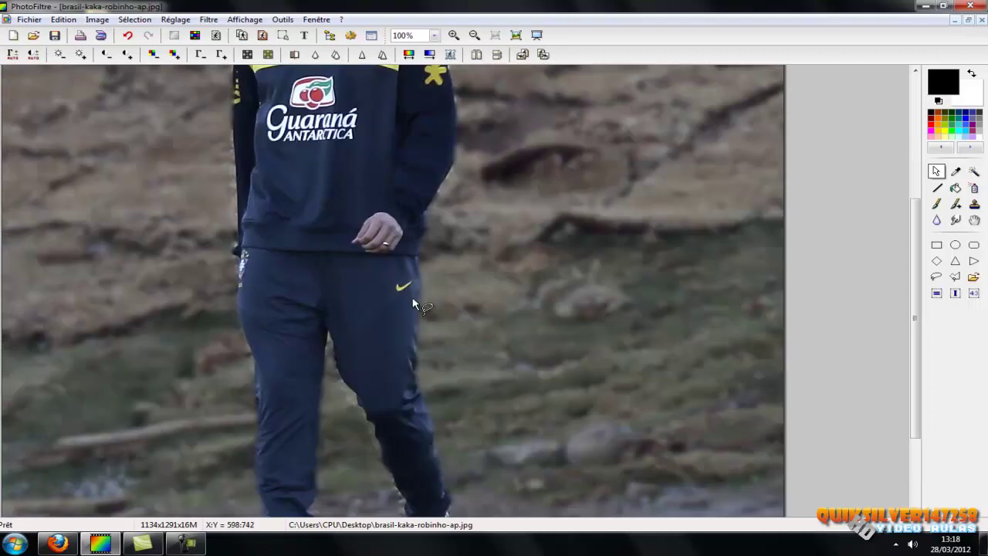
scroll(414, 303, up, 1)
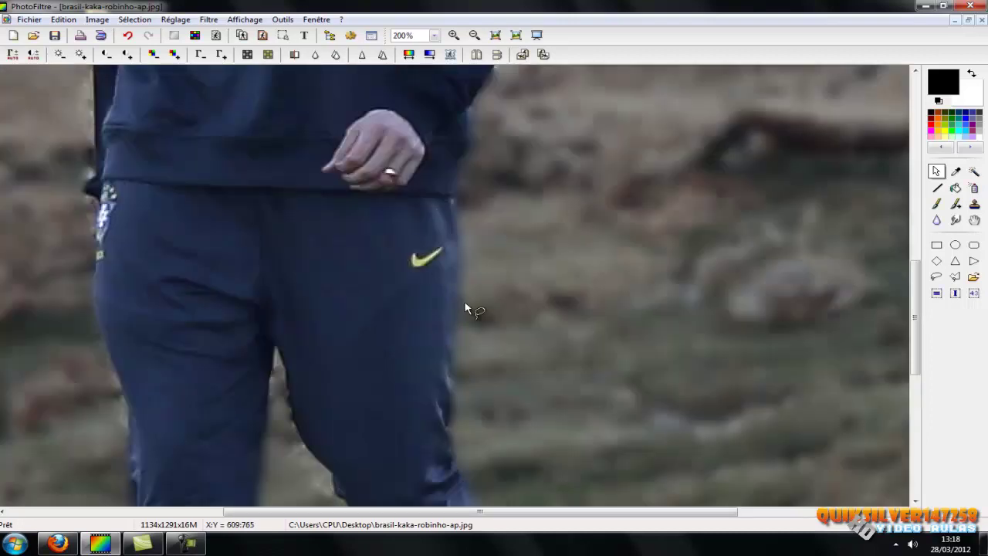
scroll(467, 307, down, 1)
scroll(449, 328, down, 1)
scroll(358, 315, down, 1)
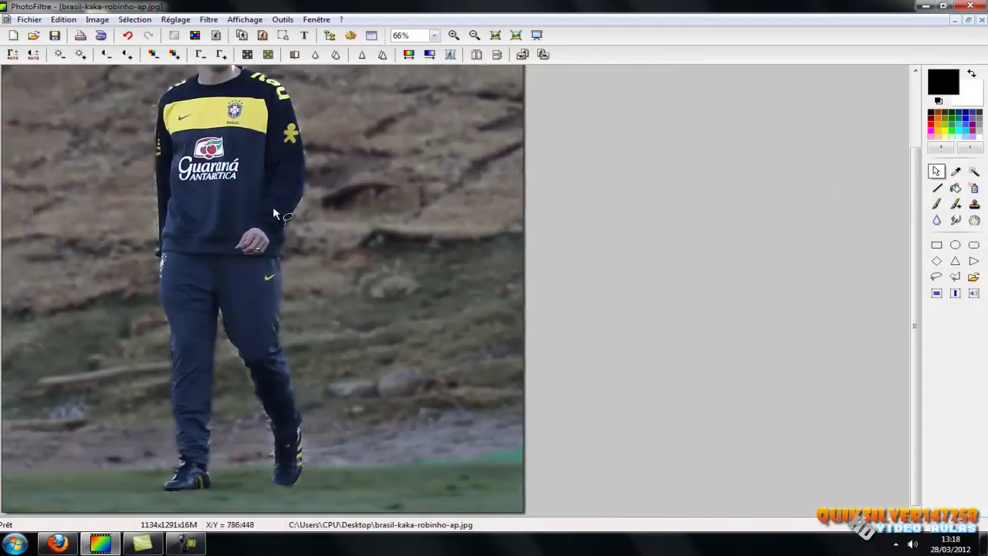
scroll(273, 212, down, 1)
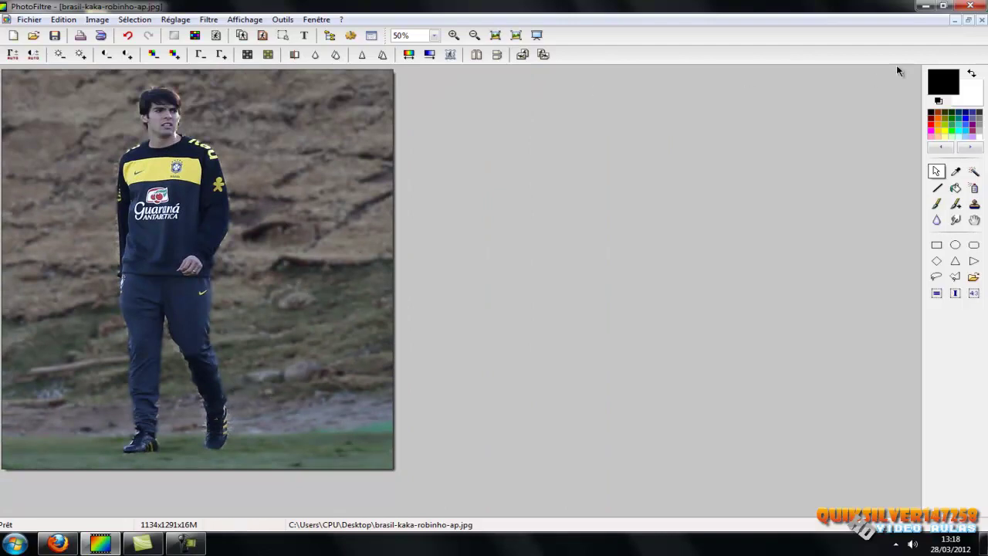
Step: Close PhotoFiltre, answer the save prompt, and return to the YouTube channel in Firefox
click(969, 7)
click(515, 301)
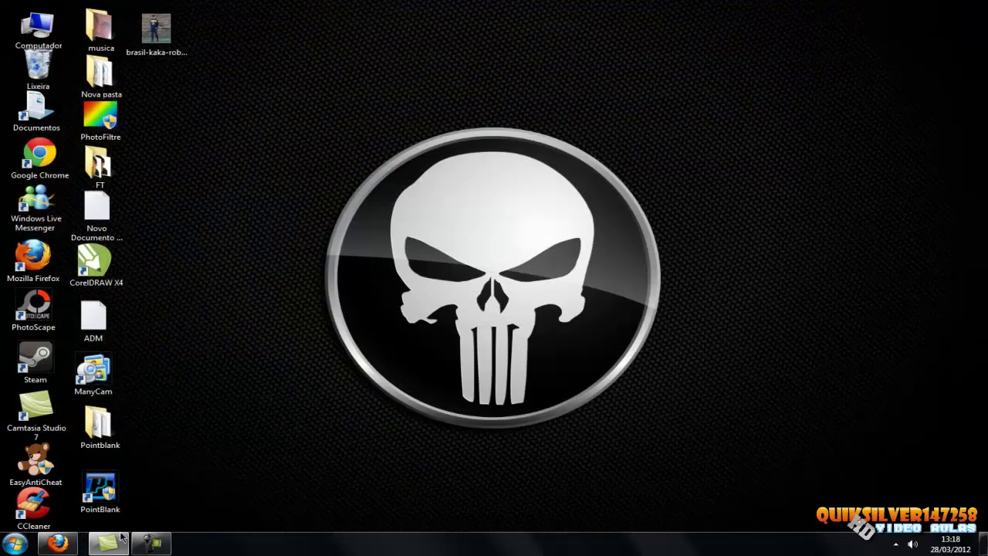
click(58, 544)
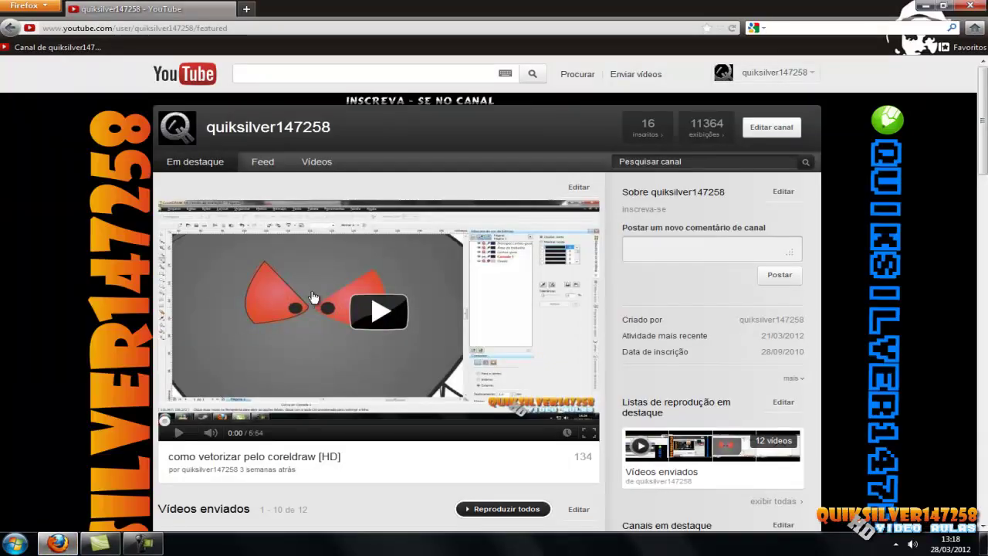